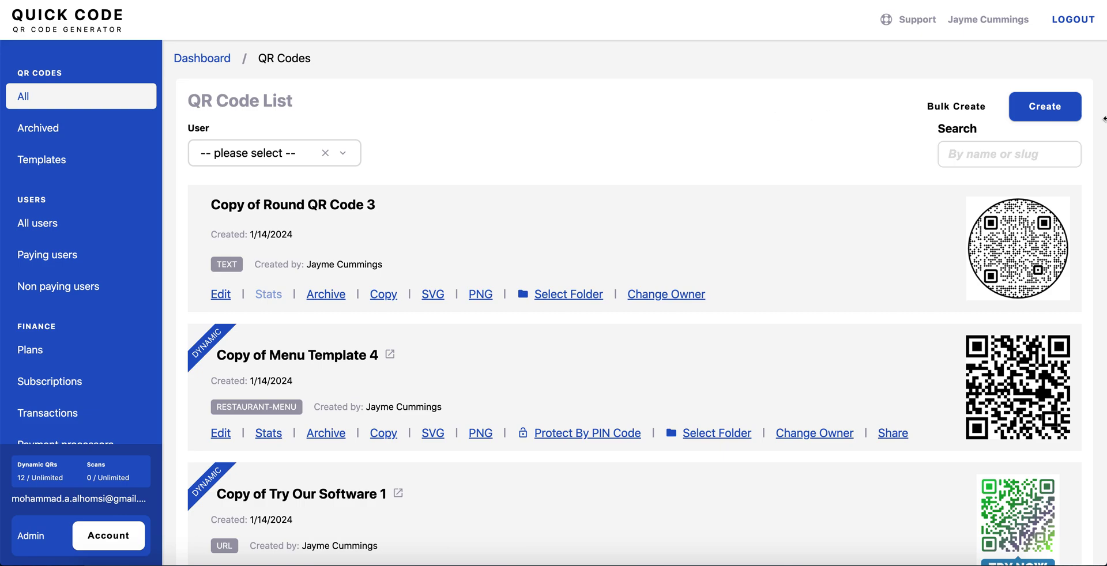
pyautogui.click(1045, 115)
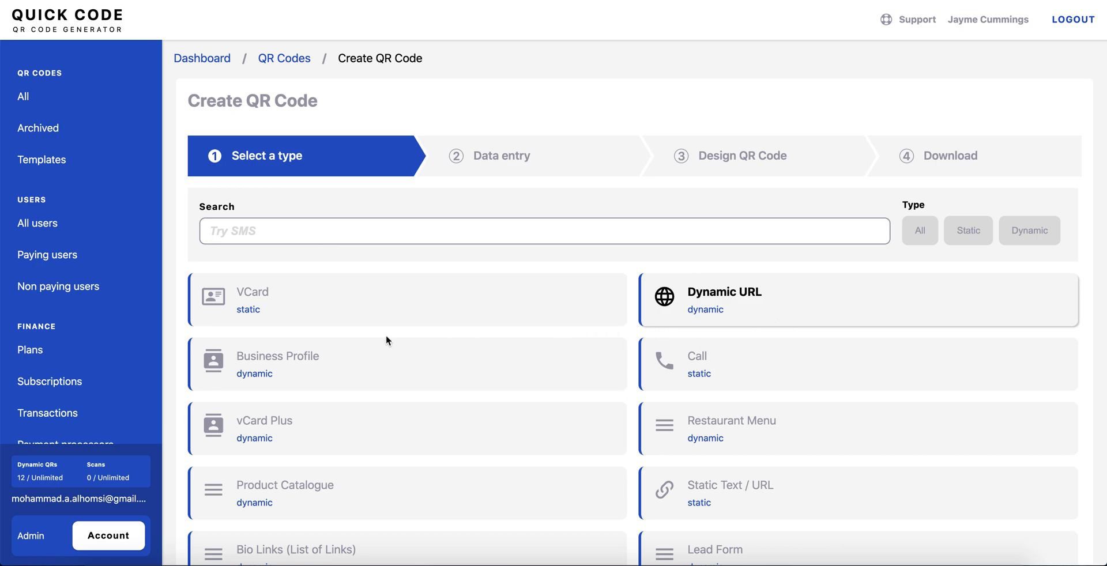
pyautogui.click(671, 309)
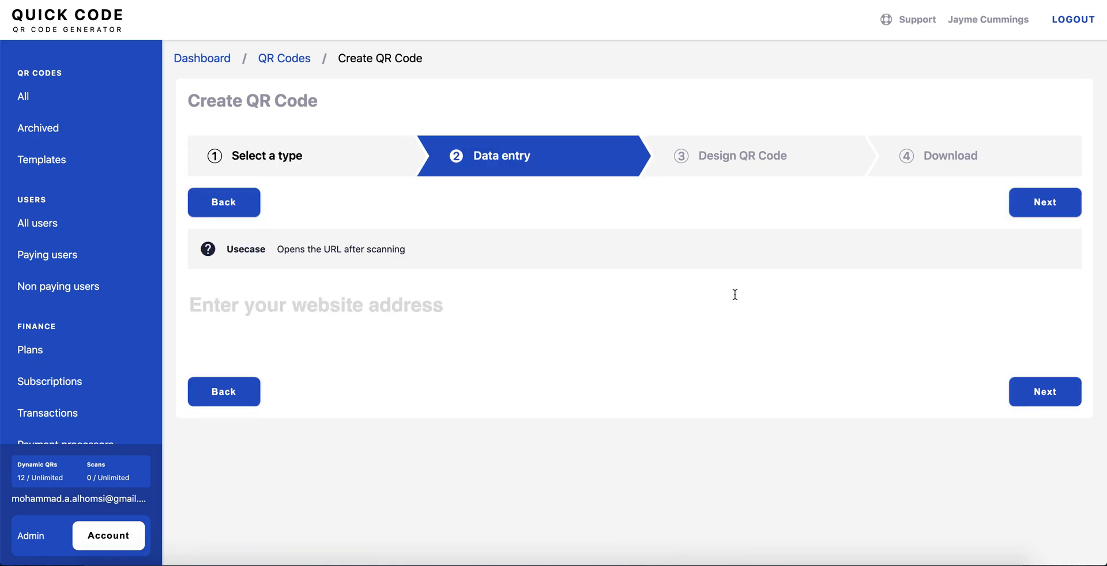
pyautogui.write('http')
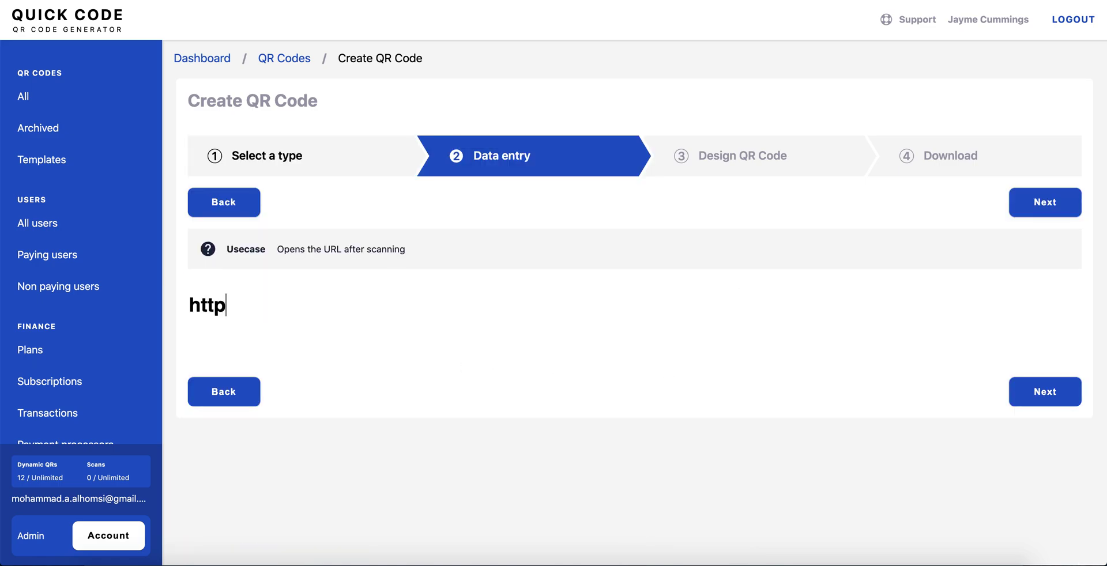
pyautogui.write('s://quickcode.')
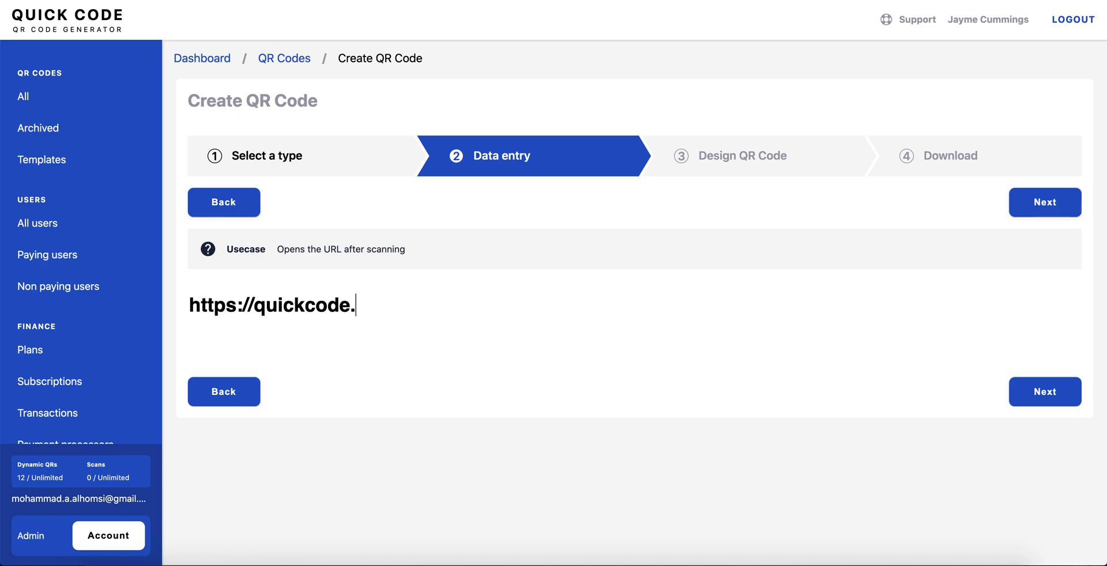
pyautogui.write('digirtal')
pyautogui.press('BackSpace')
pyautogui.press('BackSpace')
pyautogui.press('BackSpace')
pyautogui.write('gital')
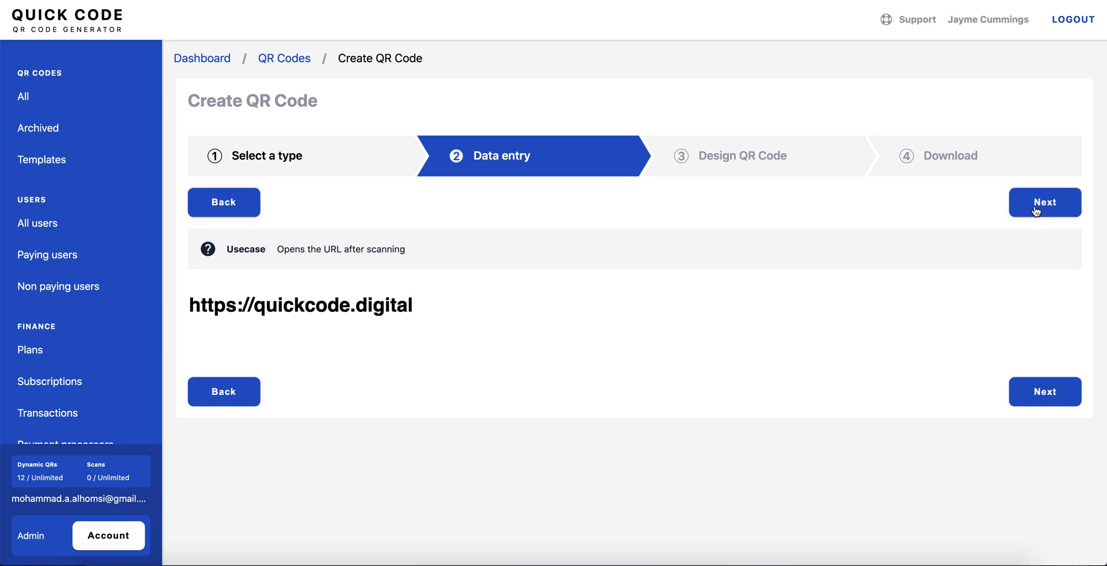
pyautogui.click(1035, 208)
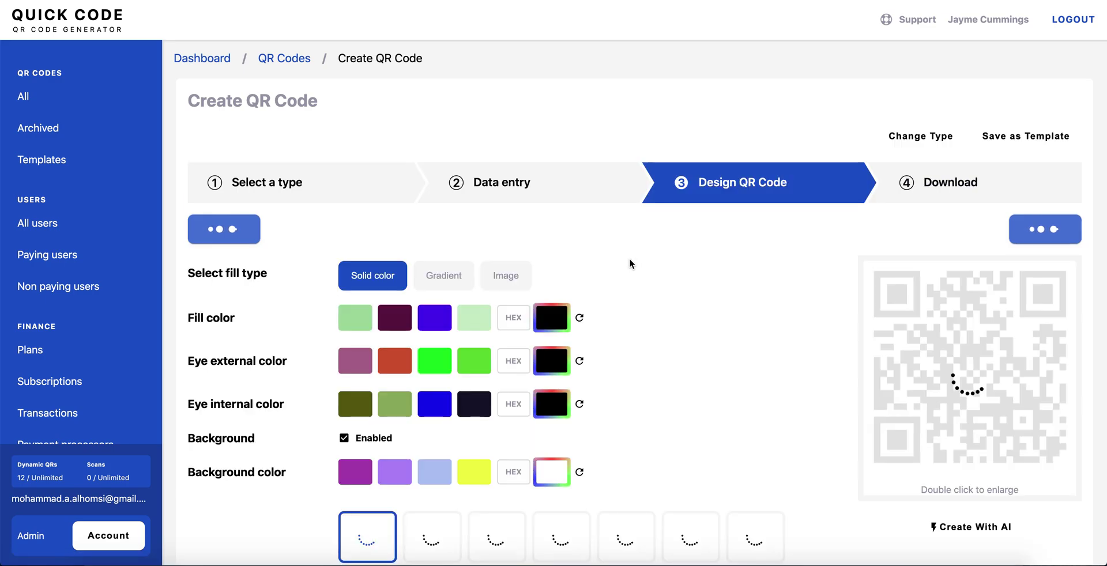
# - Switch the fill to a gradient with navy, slate gray, dark navy and light-blue stops
pyautogui.scroll(-1, 577, 277)
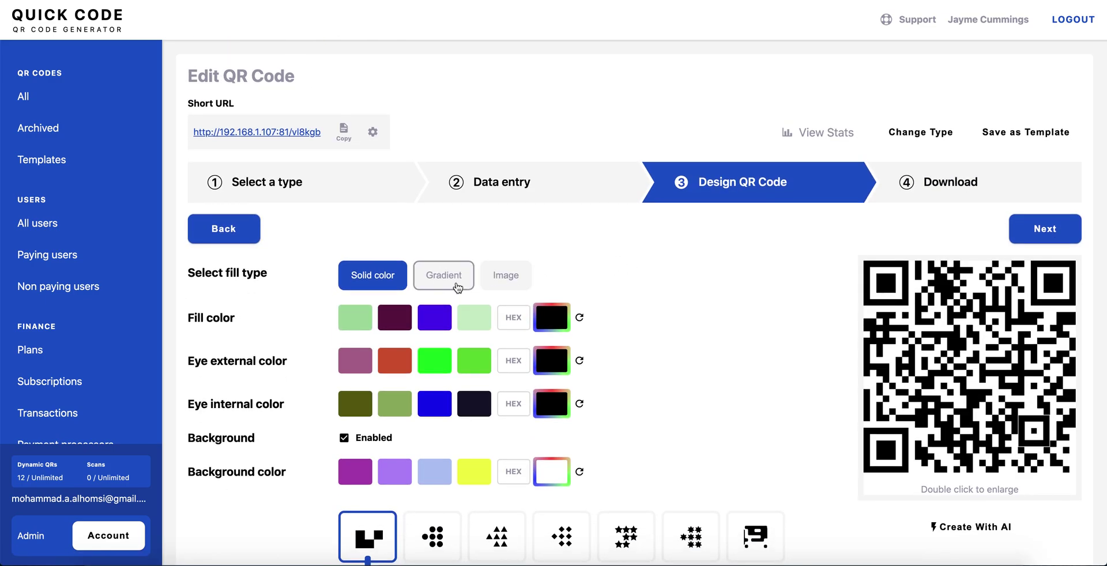
pyautogui.click(456, 282)
pyautogui.scroll(-2, 520, 396)
pyautogui.click(374, 349)
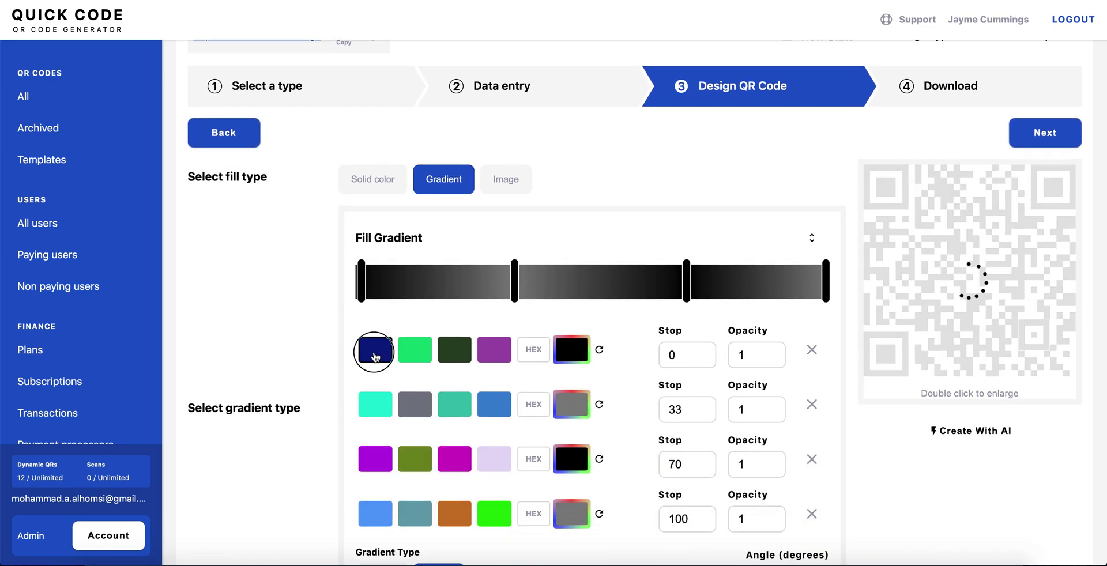
pyautogui.click(415, 404)
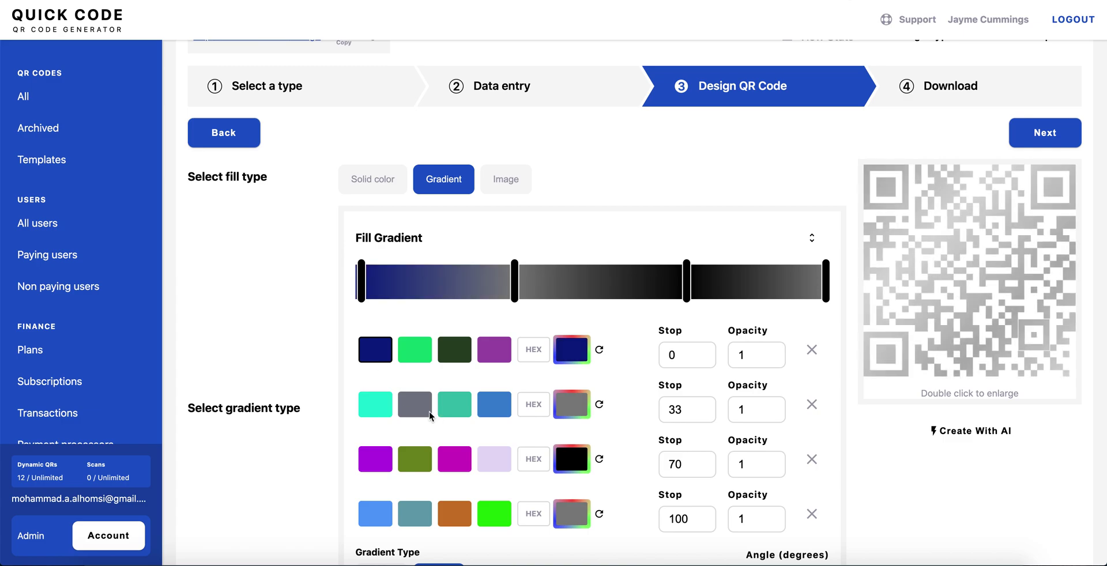
pyautogui.click(599, 460)
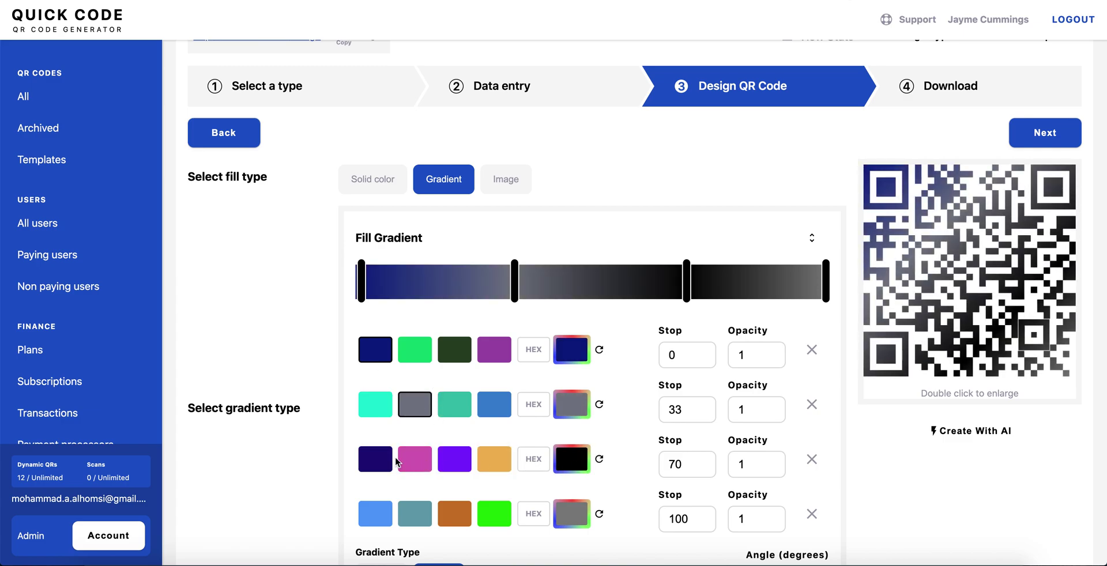
pyautogui.click(380, 459)
pyautogui.click(384, 517)
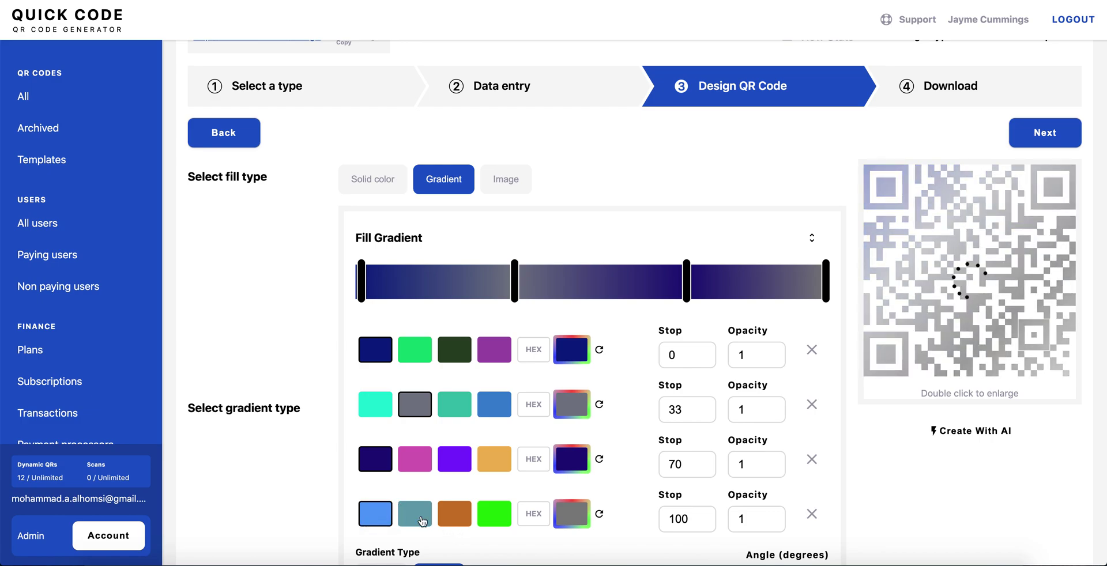
# - Use line-shaped modules, rounded finder eyes and a new finder-dot style
pyautogui.scroll(-3, 653, 320)
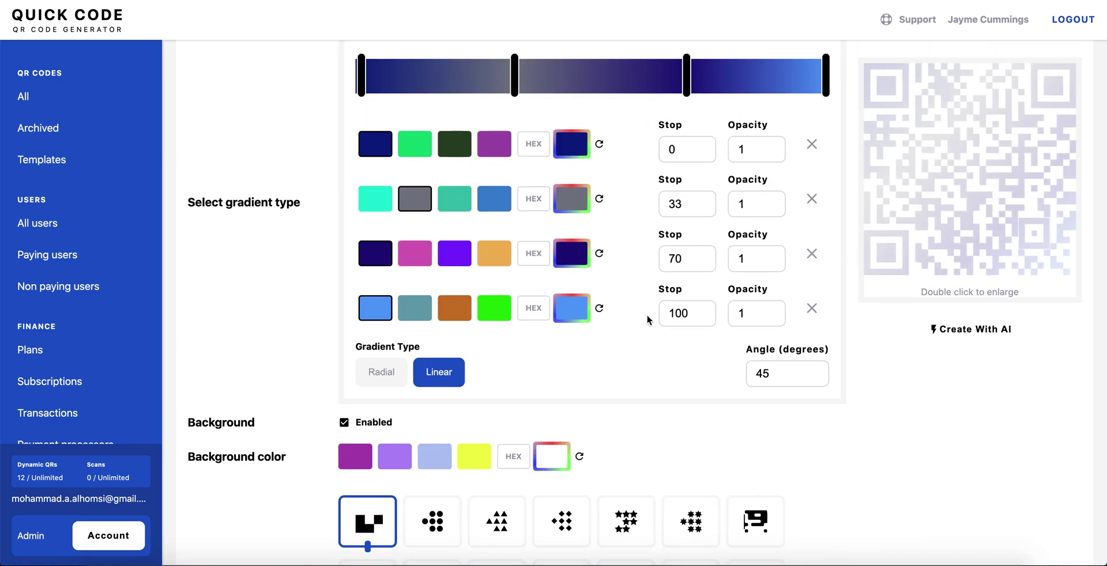
pyautogui.scroll(-4, 649, 317)
pyautogui.click(432, 333)
pyautogui.scroll(-1, 432, 427)
pyautogui.click(431, 430)
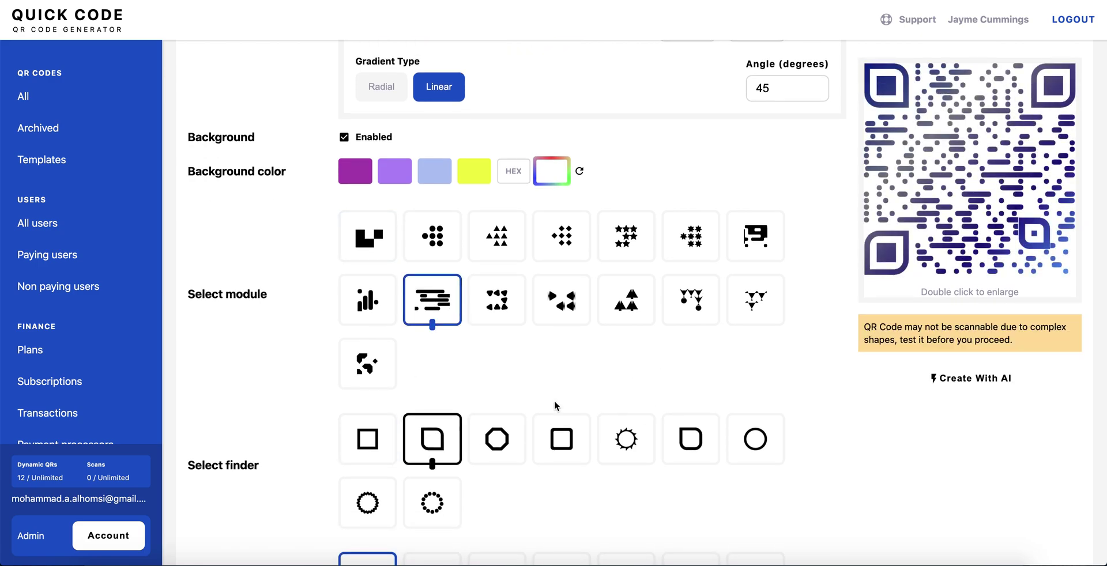
pyautogui.scroll(-2, 496, 459)
pyautogui.click(690, 477)
pyautogui.scroll(10, 674, 354)
pyautogui.scroll(5, 721, 322)
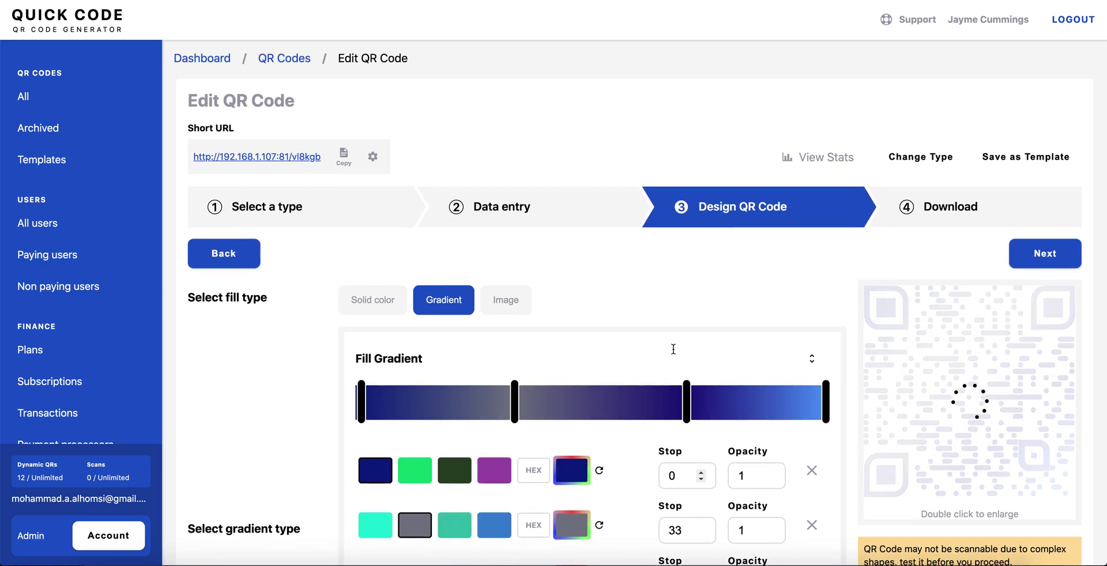
pyautogui.click(1014, 257)
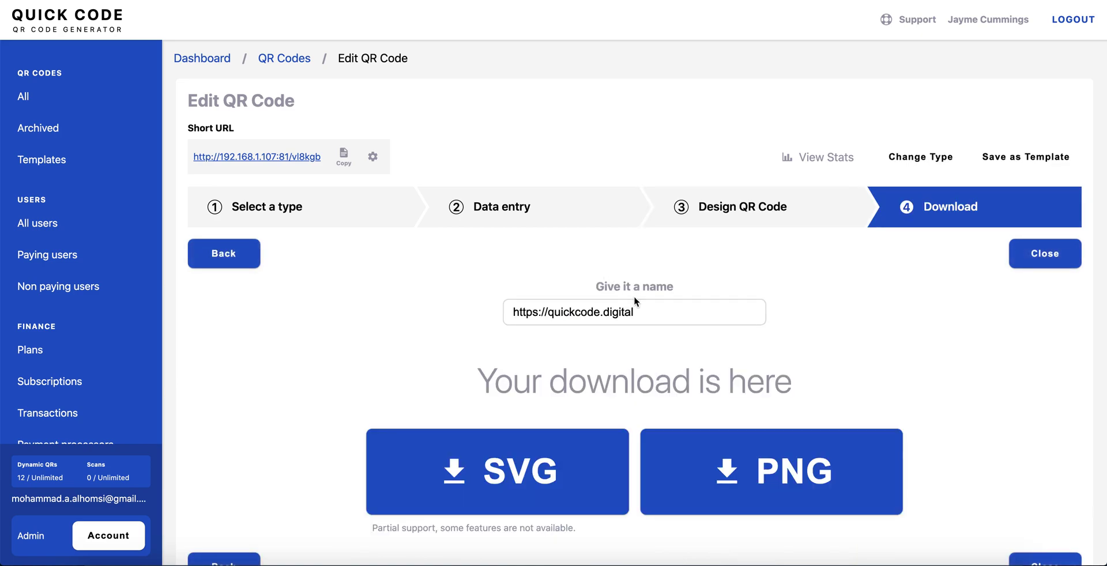
# - Download the gradient QR code as a 4k PNG image
pyautogui.click(767, 466)
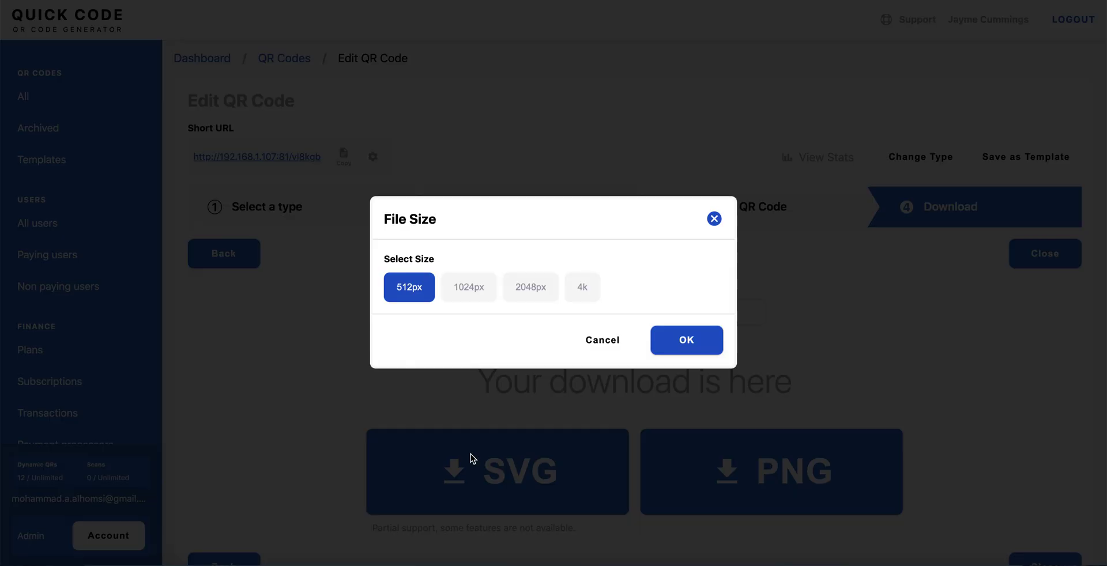
pyautogui.click(582, 291)
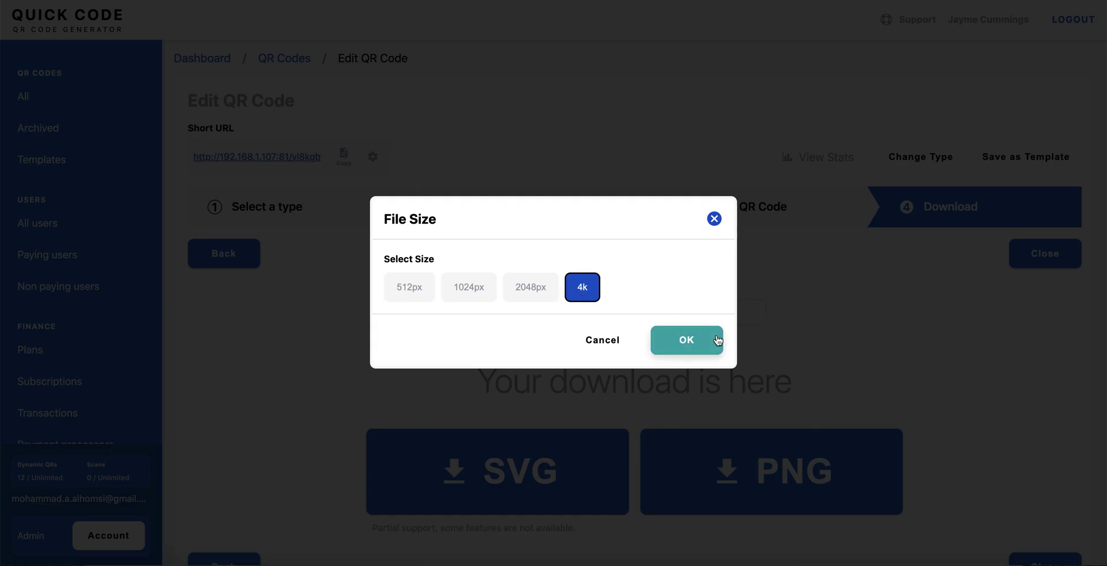
pyautogui.click(715, 340)
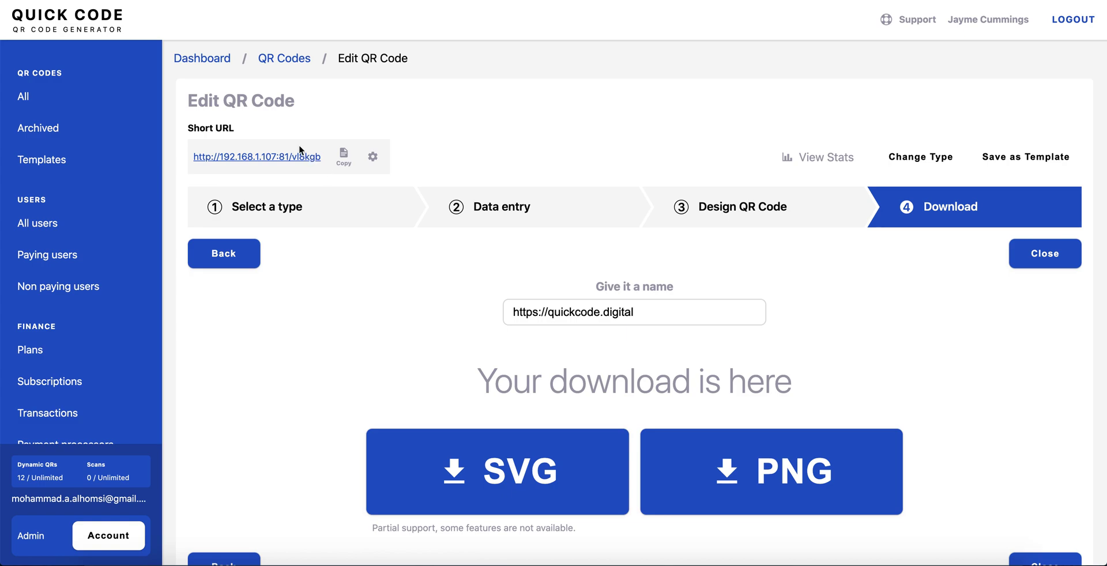
pyautogui.click(1042, 158)
# - Name the template 'New Gradient Design'
pyautogui.click(599, 428)
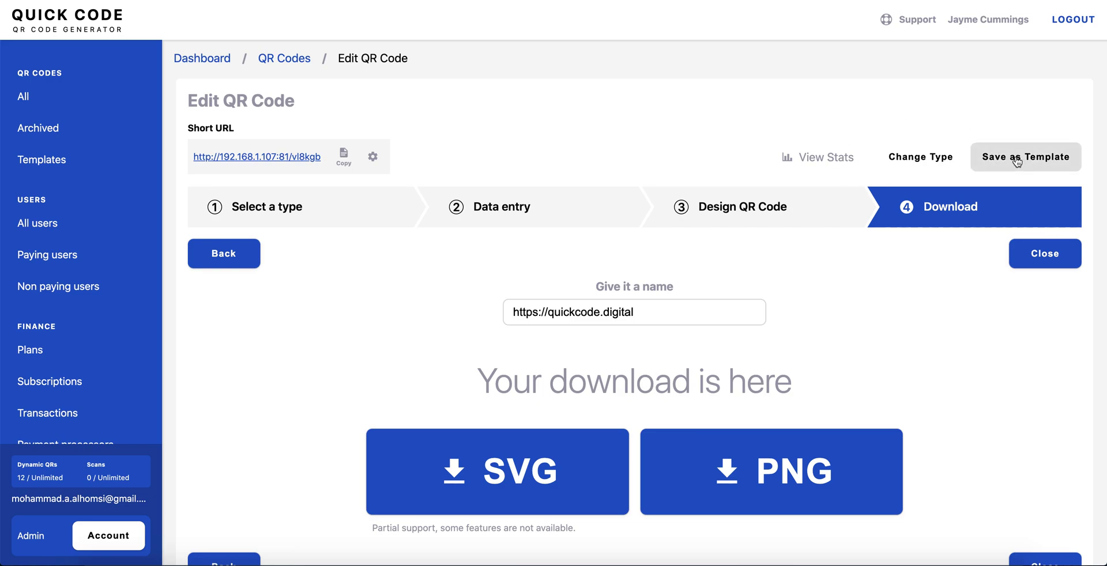
pyautogui.click(1017, 160)
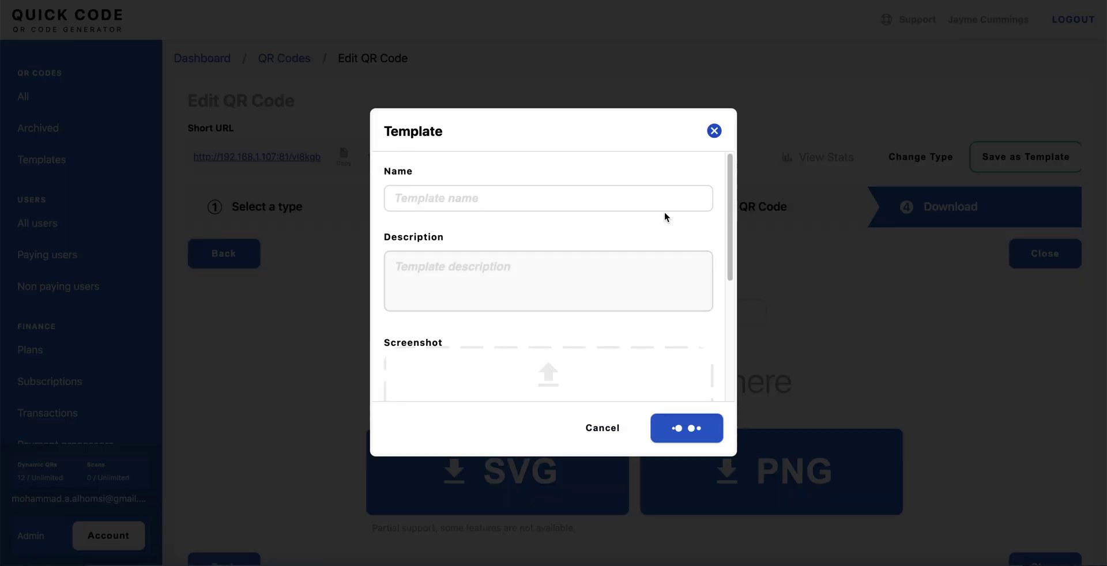
pyautogui.tripleClick(522, 202)
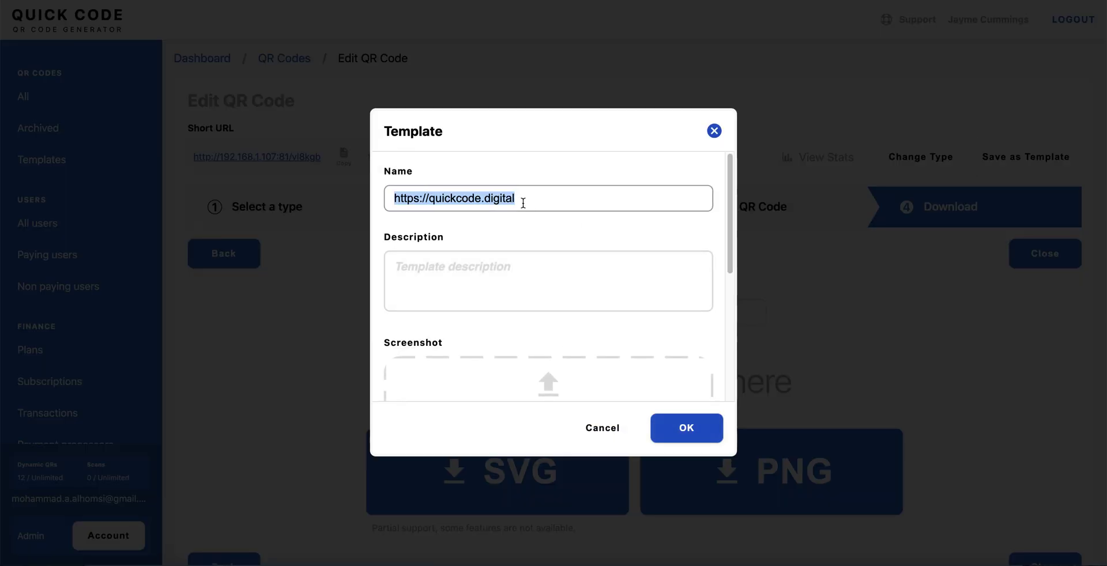
pyautogui.write('Gradient Design - ')
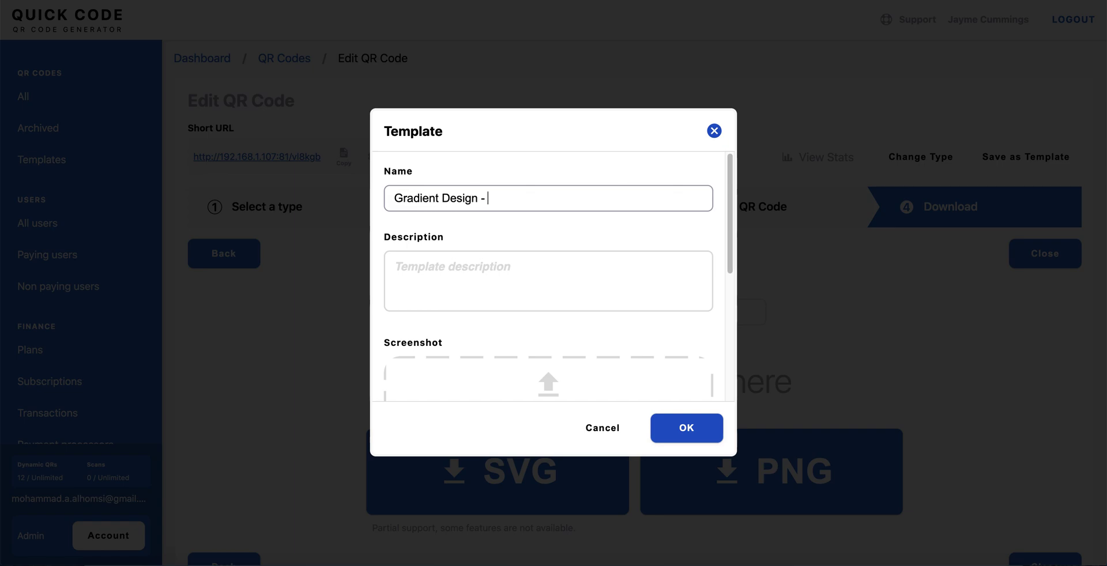
pyautogui.write('New')
pyautogui.press('BackSpace')
pyautogui.press('BackSpace')
pyautogui.press('BackSpace')
pyautogui.press('Home')
pyautogui.write('New')
pyautogui.press('BackSpace')
pyautogui.press('BackSpace')
pyautogui.press('BackSpace')
pyautogui.write('New')
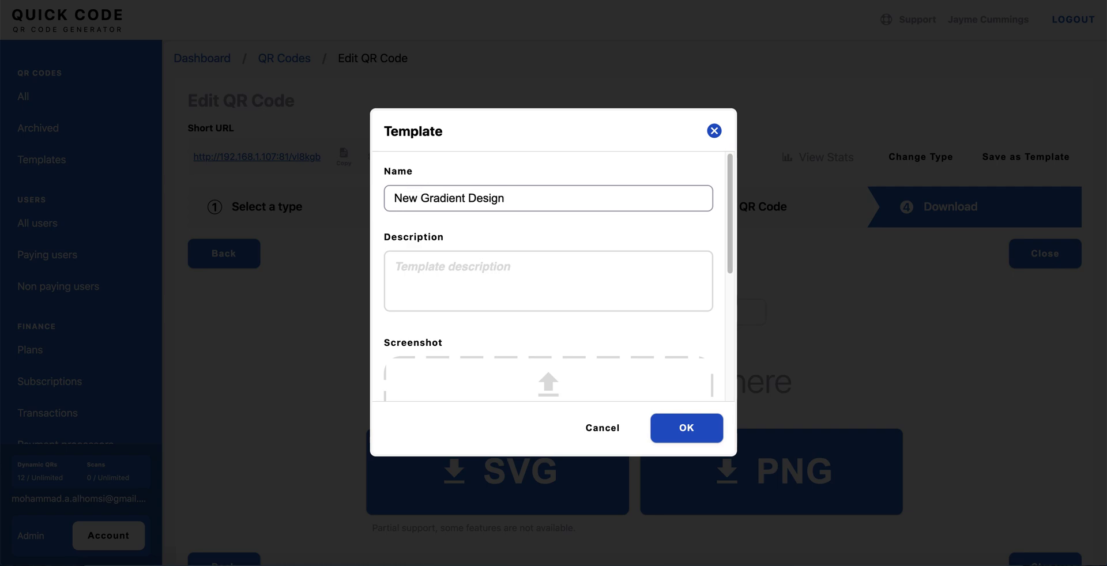
pyautogui.click(487, 289)
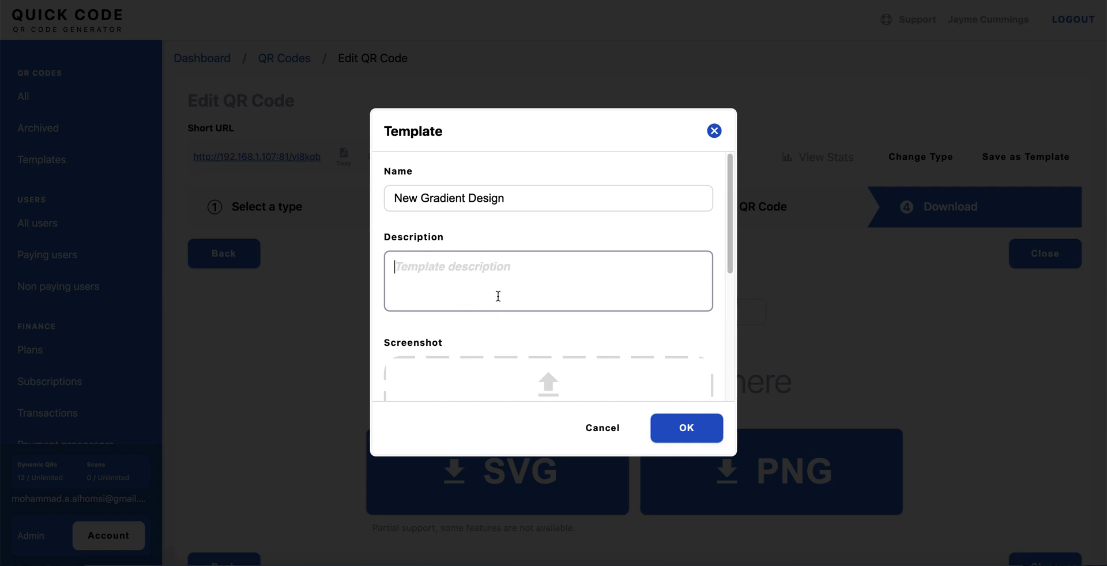
pyautogui.scroll(-2, 514, 287)
pyautogui.scroll(1, 513, 287)
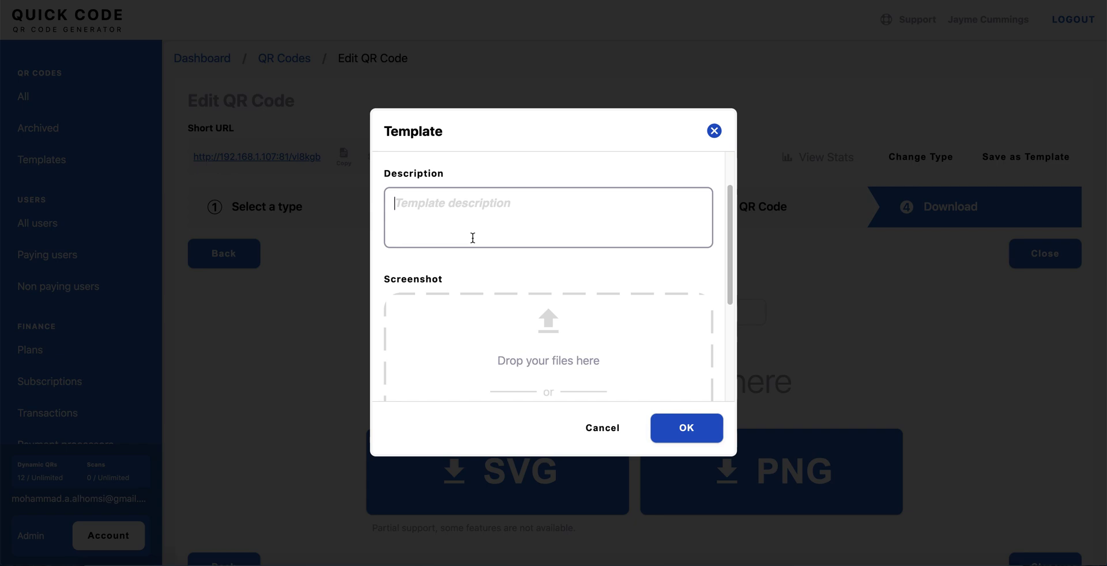
# - Set the template description to 'gradient template'
pyautogui.click(472, 238)
pyautogui.write('S')
pyautogui.press('BackSpace')
pyautogui.write('D')
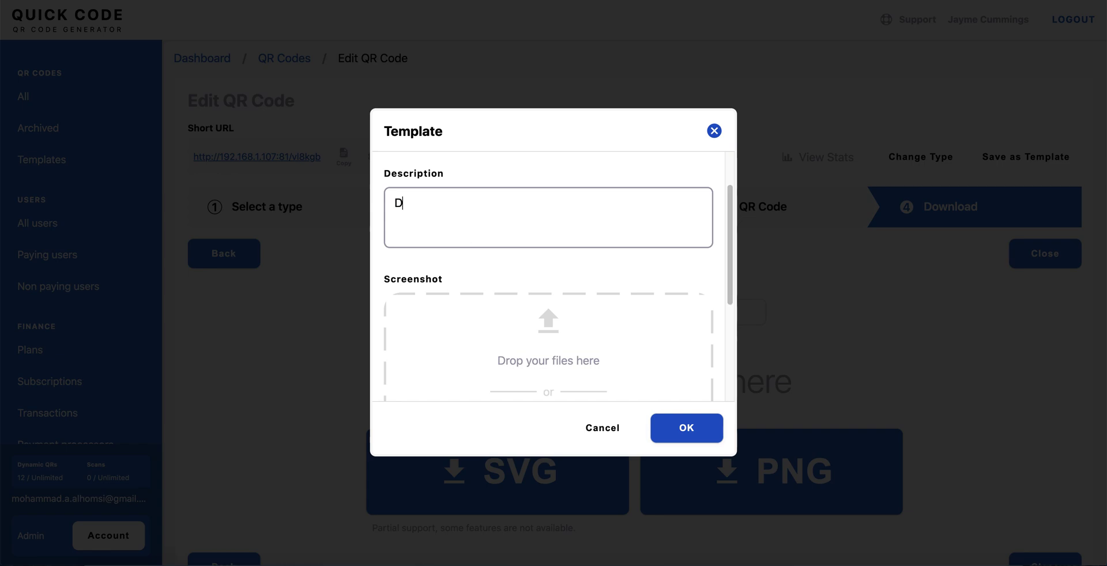
pyautogui.write('ynamic')
pyautogui.hotkey('ctrl', 'a')
pyautogui.press('BackSpace')
pyautogui.write('g')
pyautogui.write('radient template')
# - Attach the downloaded PNG as the screenshot, make the template public and save it
pyautogui.scroll(-3, 468, 260)
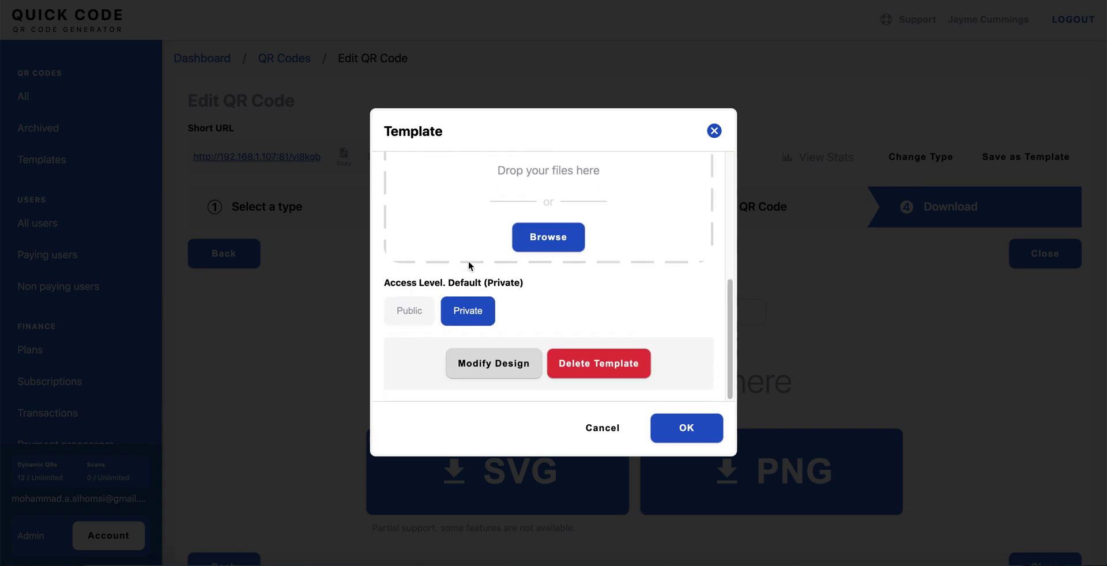
pyautogui.scroll(2, 555, 210)
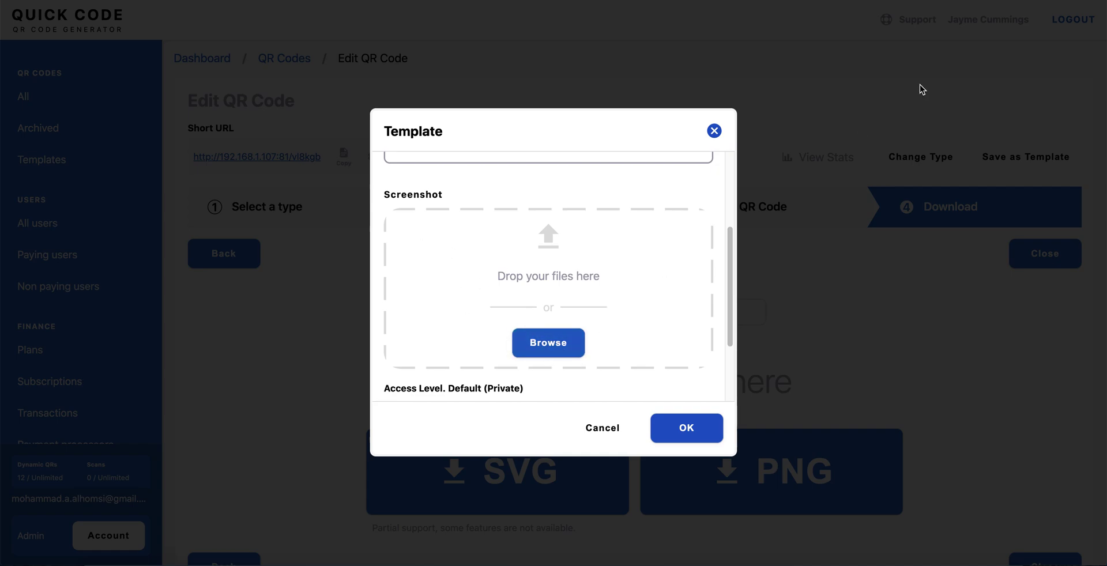
pyautogui.click(1022, 20)
pyautogui.moveTo(907, 52)
pyautogui.mouseDown()
pyautogui.moveTo(531, 198)
pyautogui.moveTo(510, 236)
pyautogui.mouseUp()
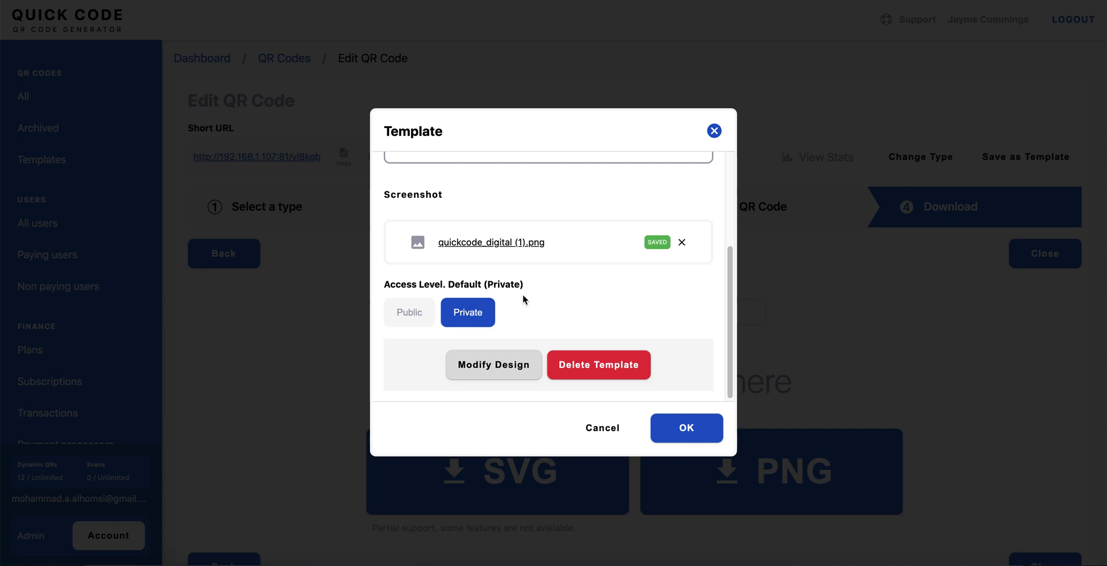
pyautogui.click(407, 317)
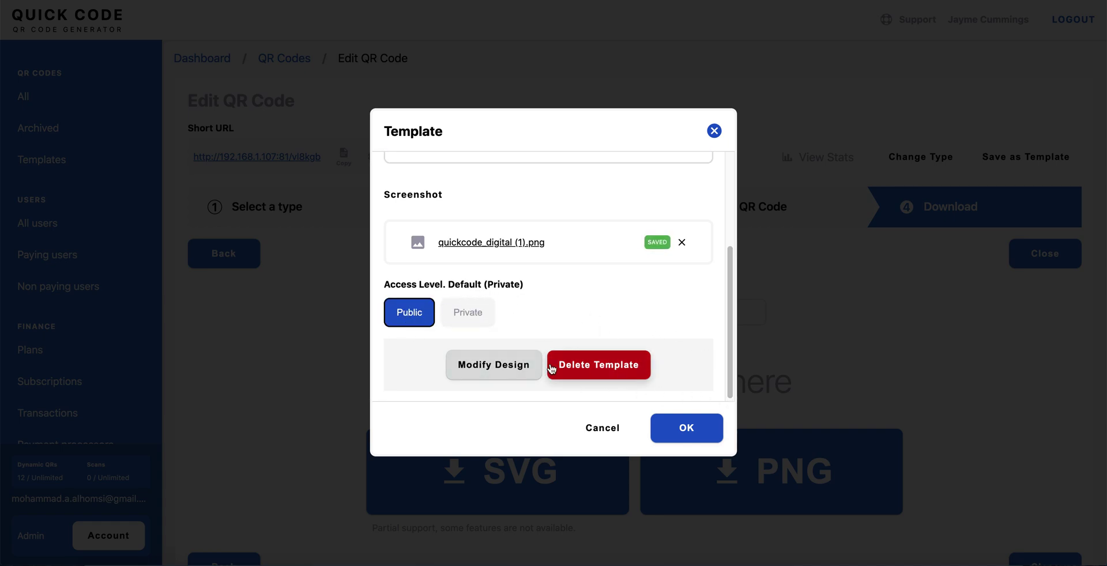
pyautogui.click(690, 425)
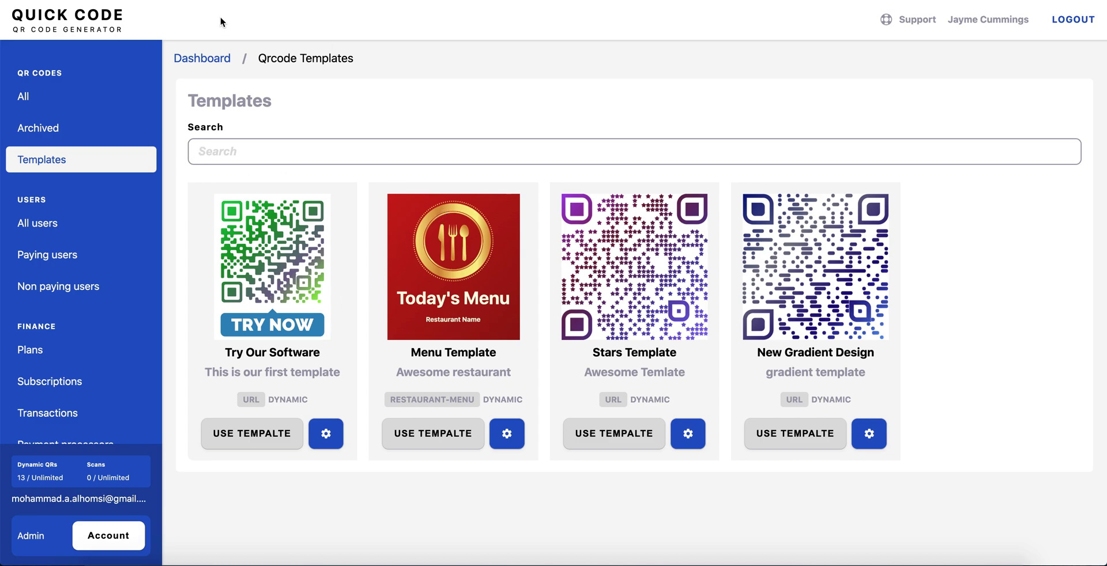
# - Check the Templates gallery for New Gradient Design, then return to the QR code list
pyautogui.click(29, 110)
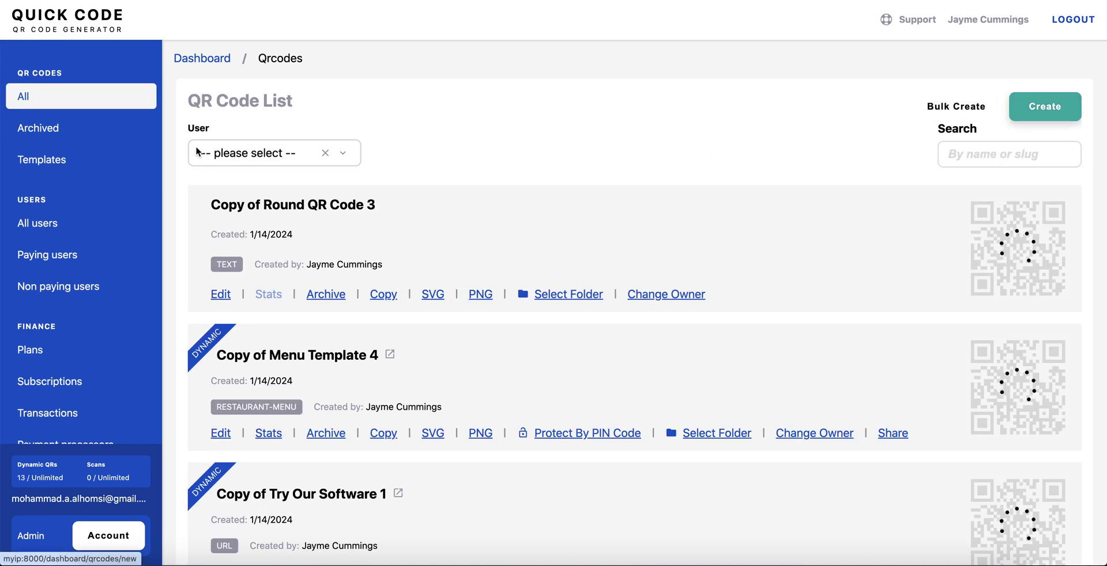
pyautogui.click(151, 157)
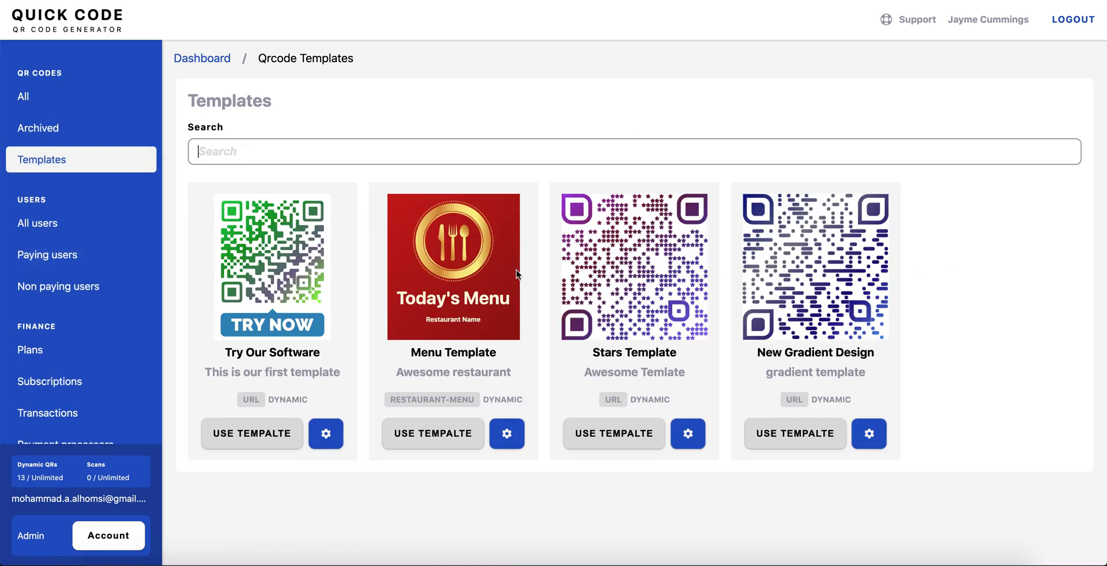
pyautogui.click(34, 97)
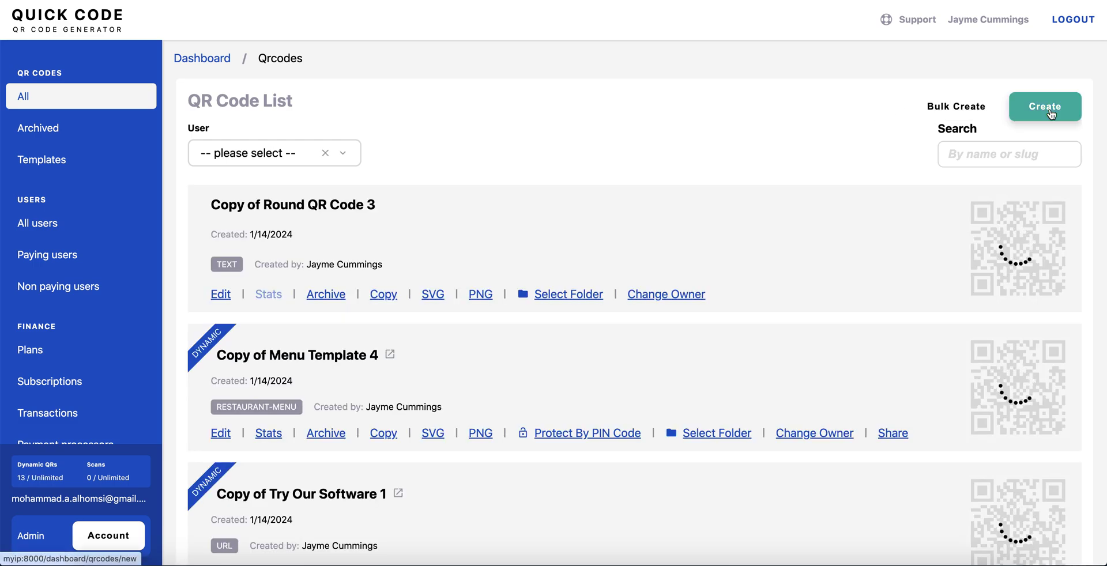
# - Start a new restaurant menu QR code from the Menu Template card
pyautogui.click(1051, 113)
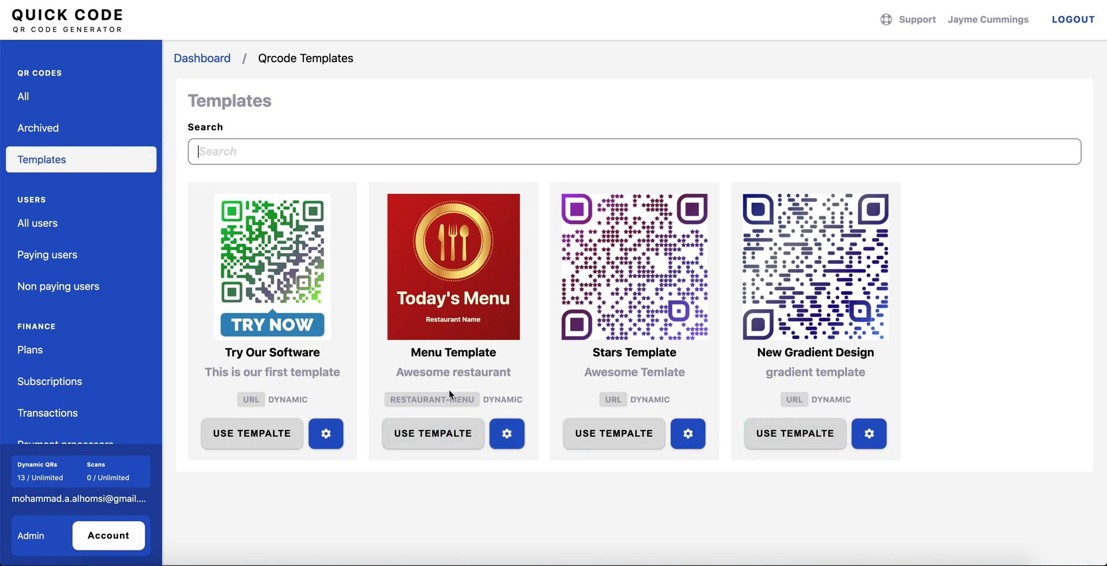
pyautogui.click(428, 441)
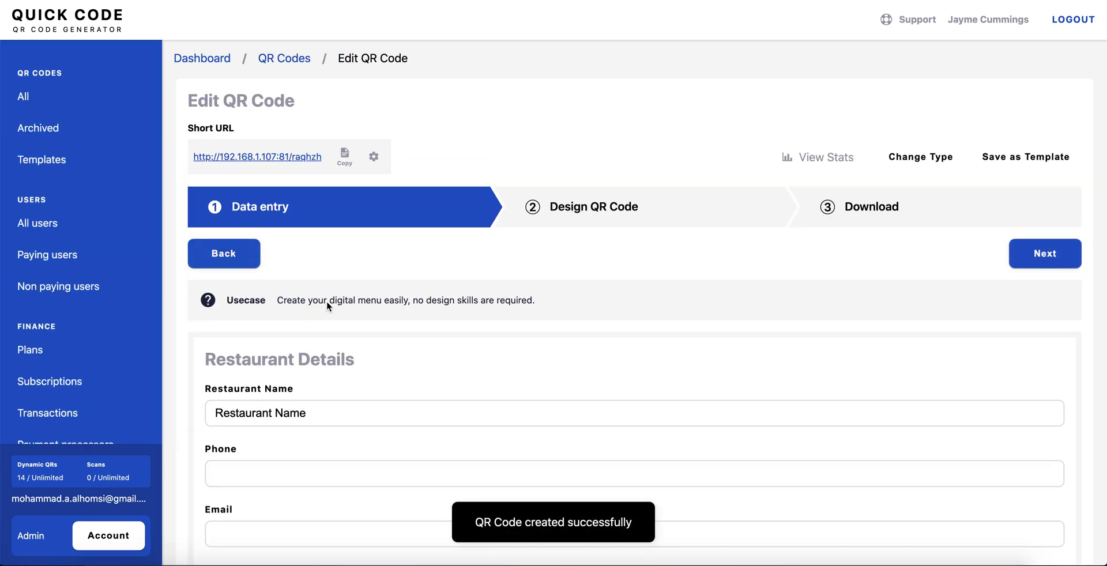
# - Review the restaurant name data, advance to the design step and browse its colour settings
pyautogui.scroll(-5, 326, 302)
pyautogui.scroll(-2, 326, 305)
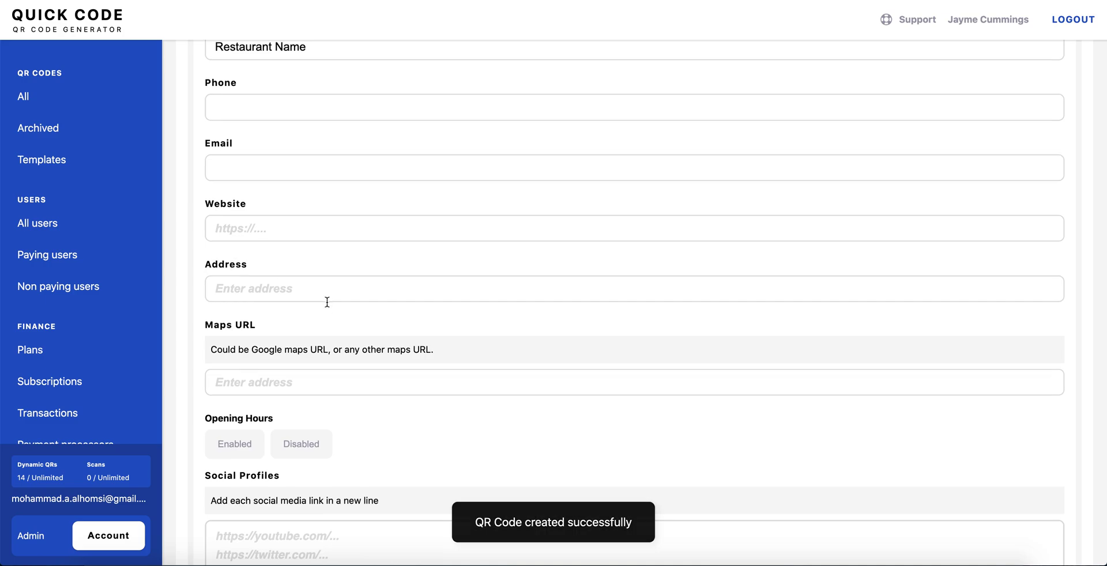
pyautogui.scroll(-3, 326, 302)
pyautogui.scroll(10, 327, 302)
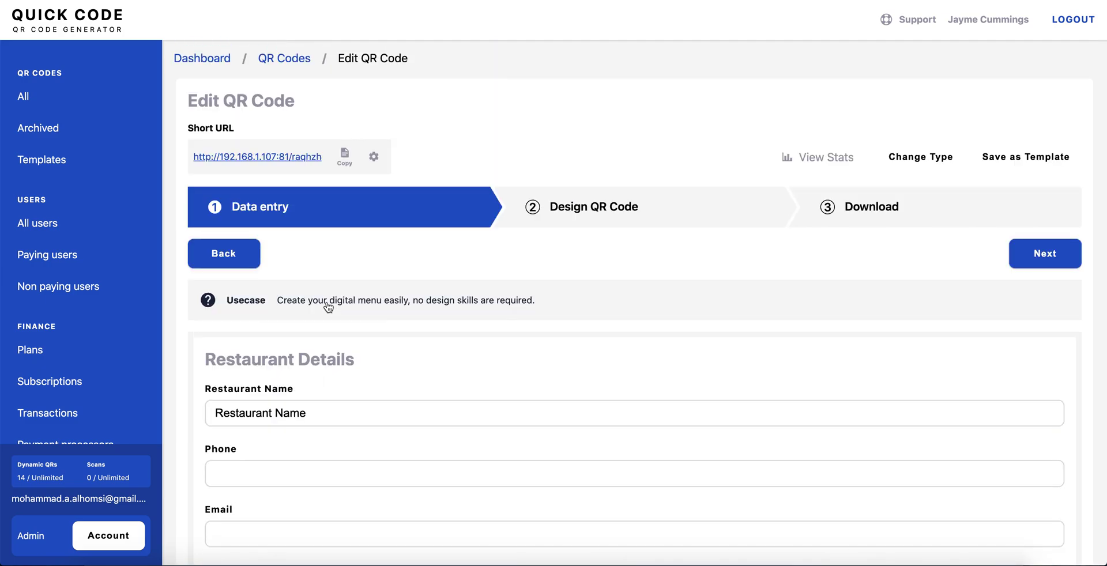
pyautogui.click(311, 415)
pyautogui.hotkey('ctrl', 'a')
pyautogui.click(660, 212)
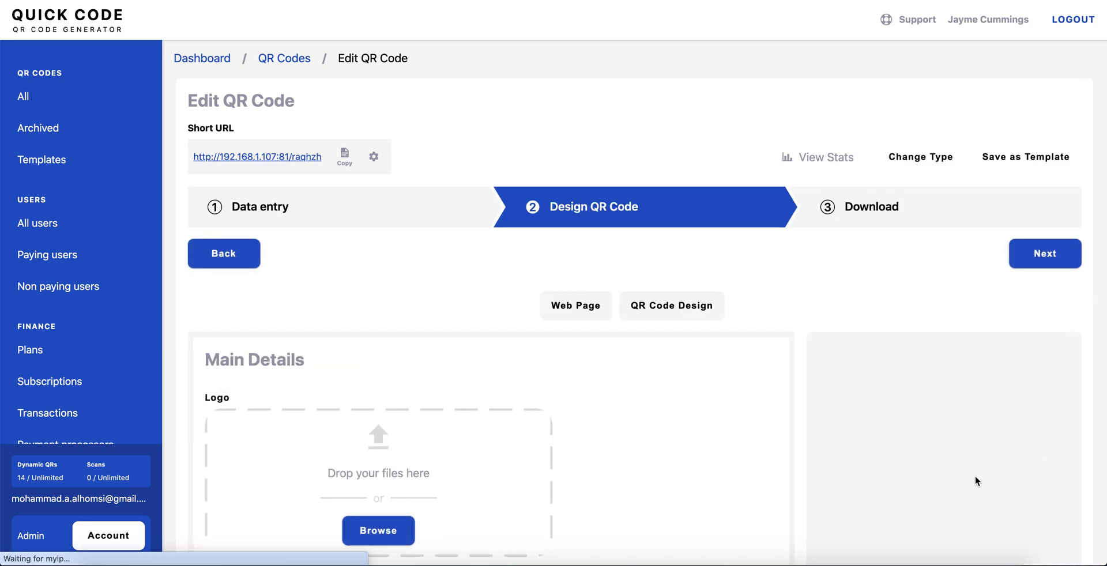
pyautogui.scroll(-4, 627, 437)
pyautogui.scroll(-7, 627, 437)
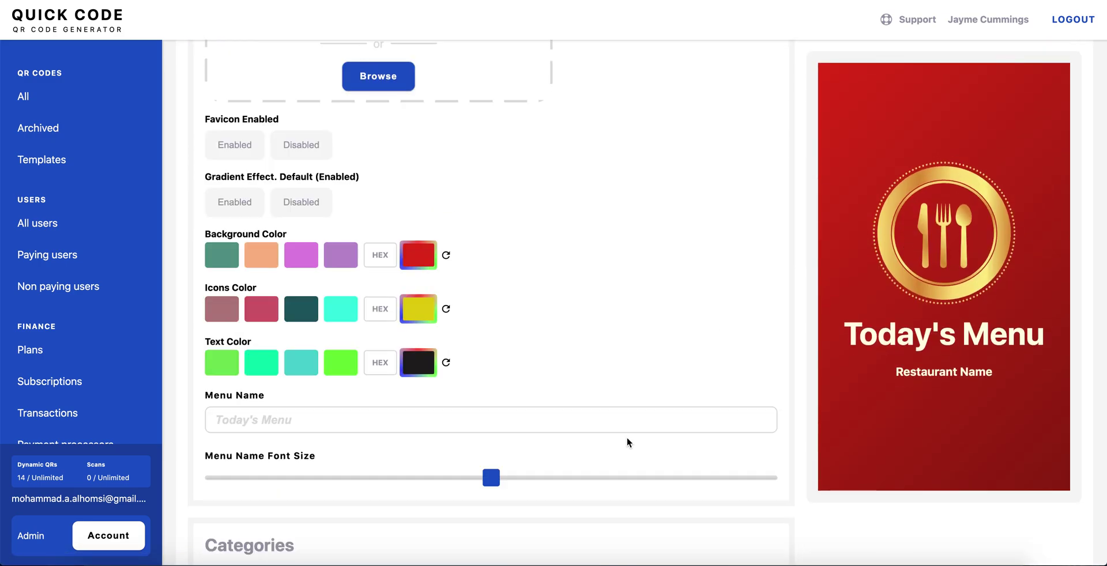
pyautogui.scroll(1, 586, 288)
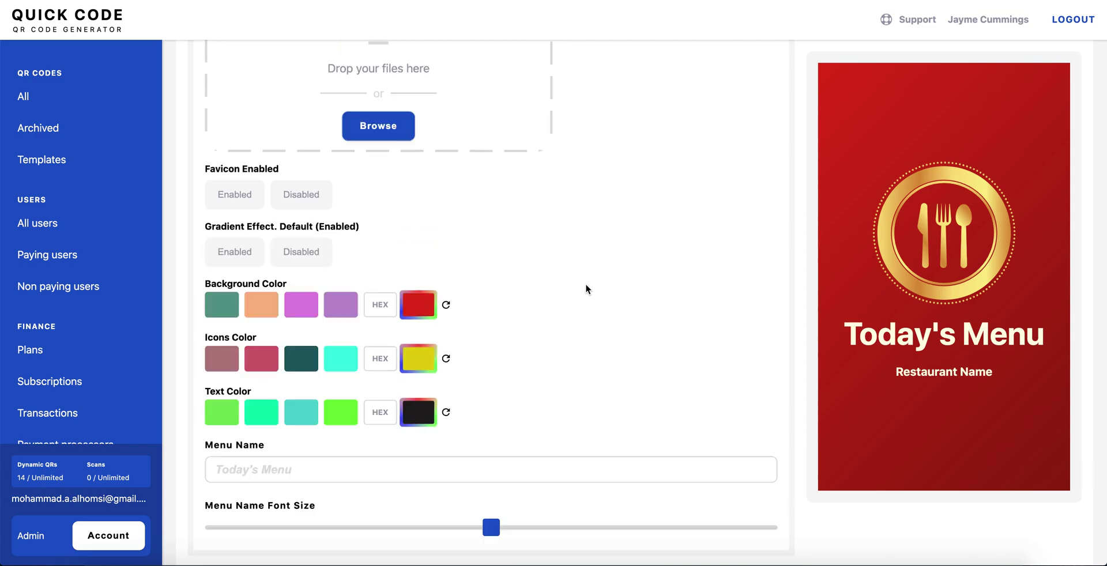
pyautogui.scroll(10, 586, 289)
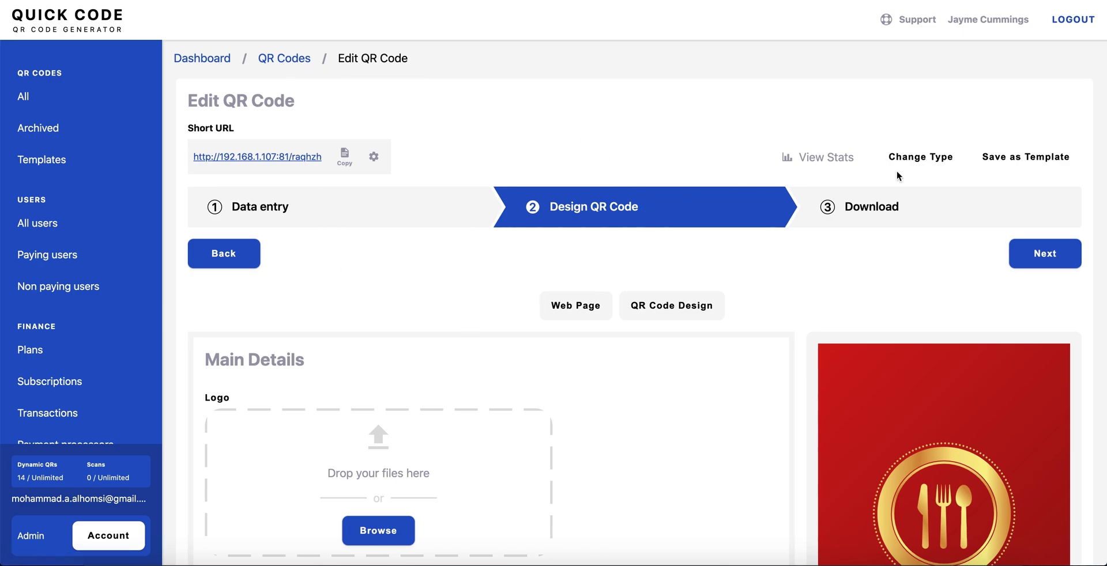
# - Return to the QR code list and open Copy of Menu Template 5 for editing
pyautogui.click(268, 58)
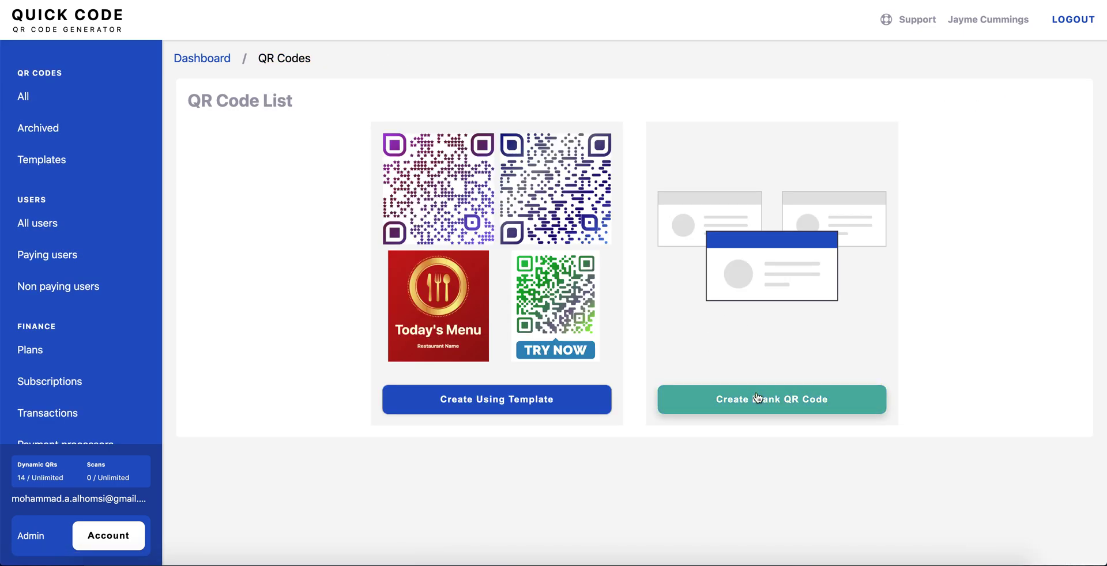
pyautogui.click(757, 398)
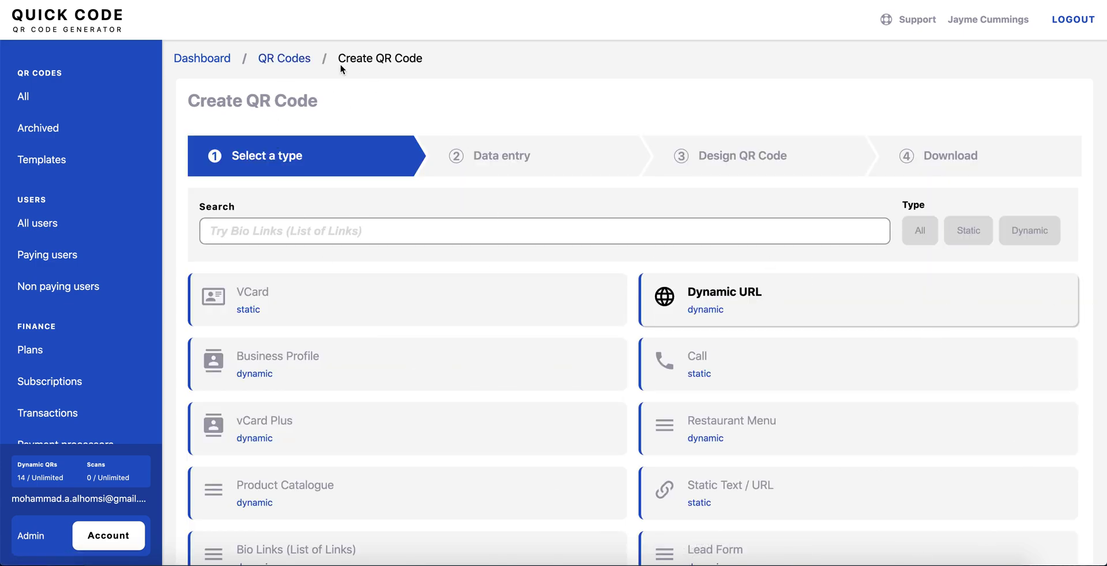
pyautogui.click(272, 62)
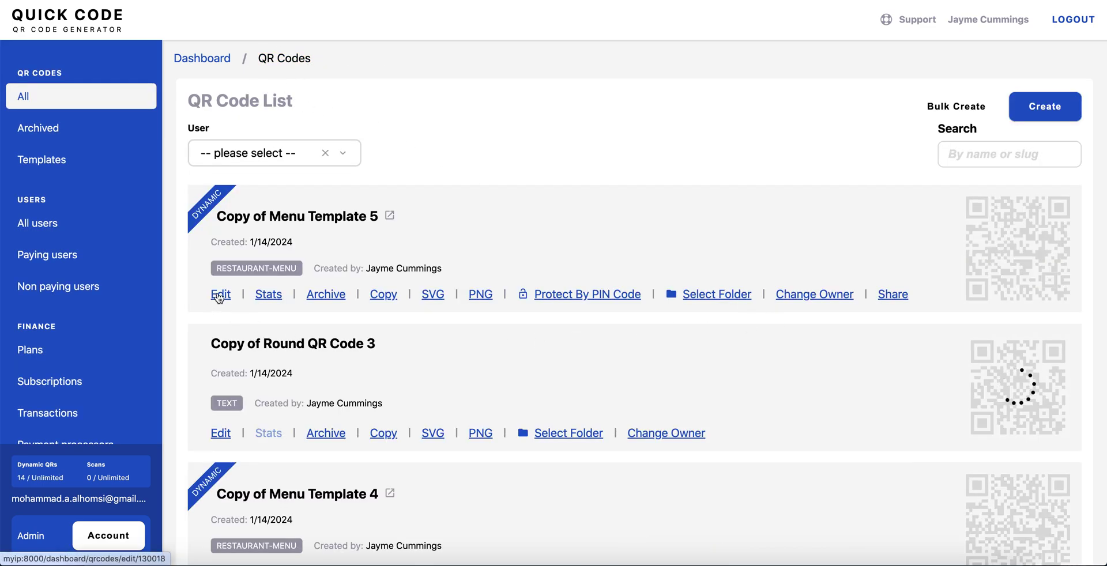
pyautogui.click(219, 295)
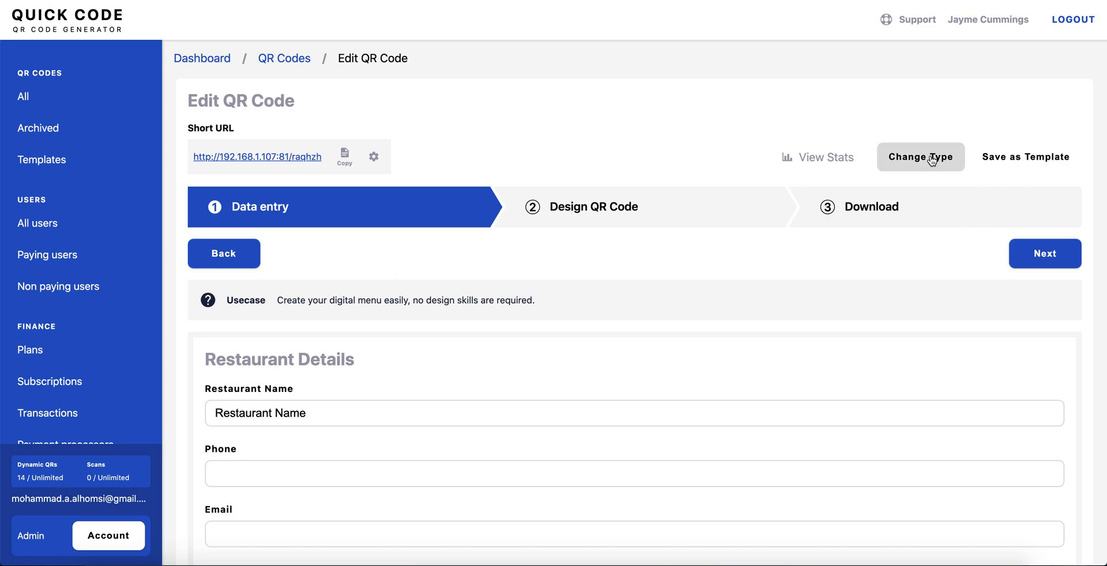
pyautogui.click(898, 164)
pyautogui.scroll(-5, 404, 345)
pyautogui.scroll(-3, 412, 333)
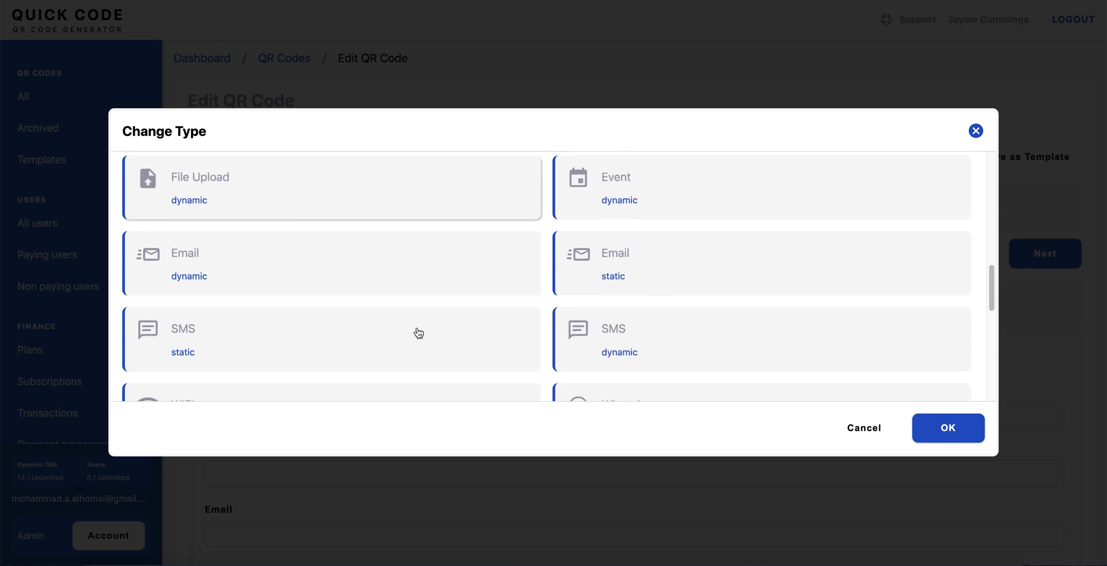
pyautogui.scroll(8, 417, 331)
pyautogui.scroll(-5, 417, 332)
pyautogui.scroll(-2, 418, 334)
pyautogui.scroll(-2, 418, 328)
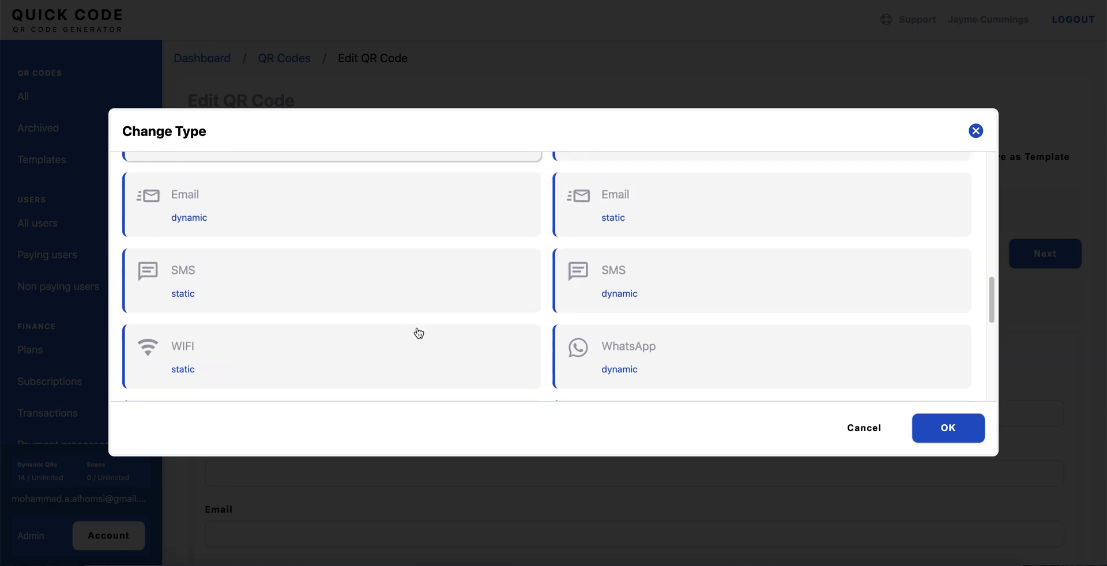
pyautogui.scroll(10, 417, 328)
pyautogui.write('res')
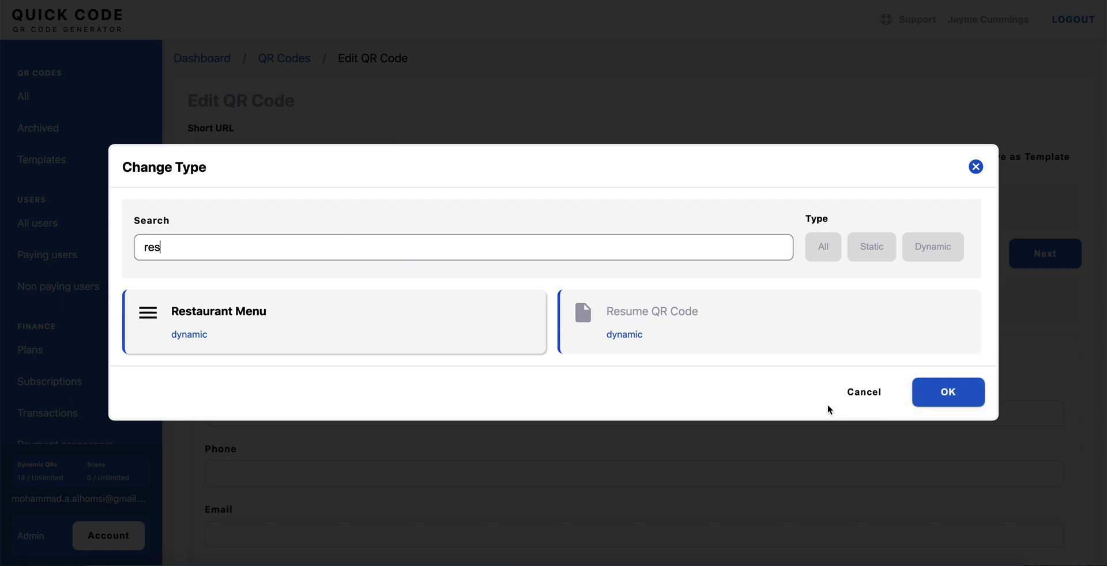
pyautogui.click(859, 395)
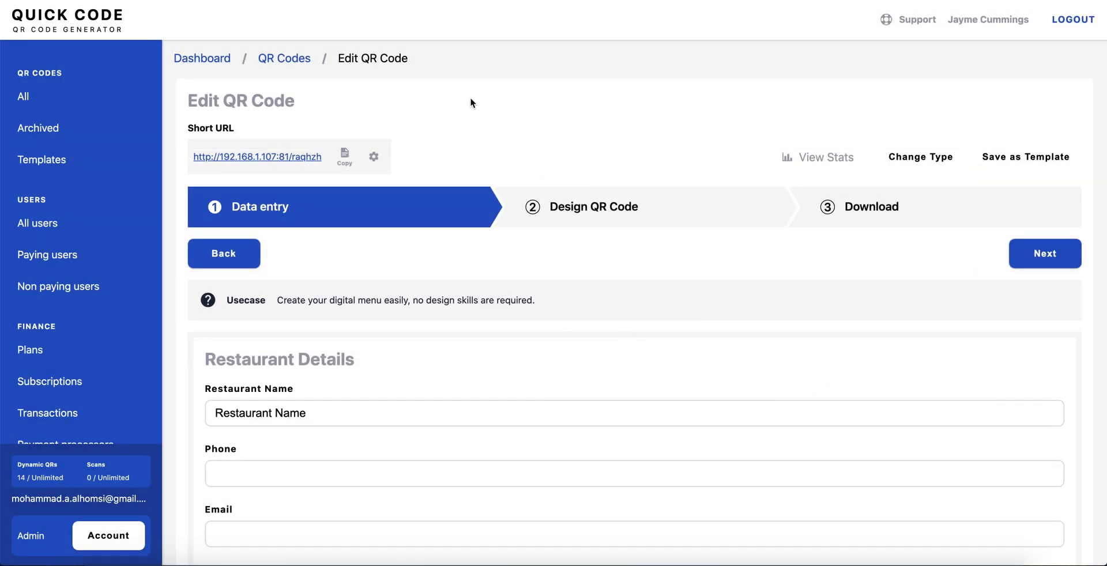